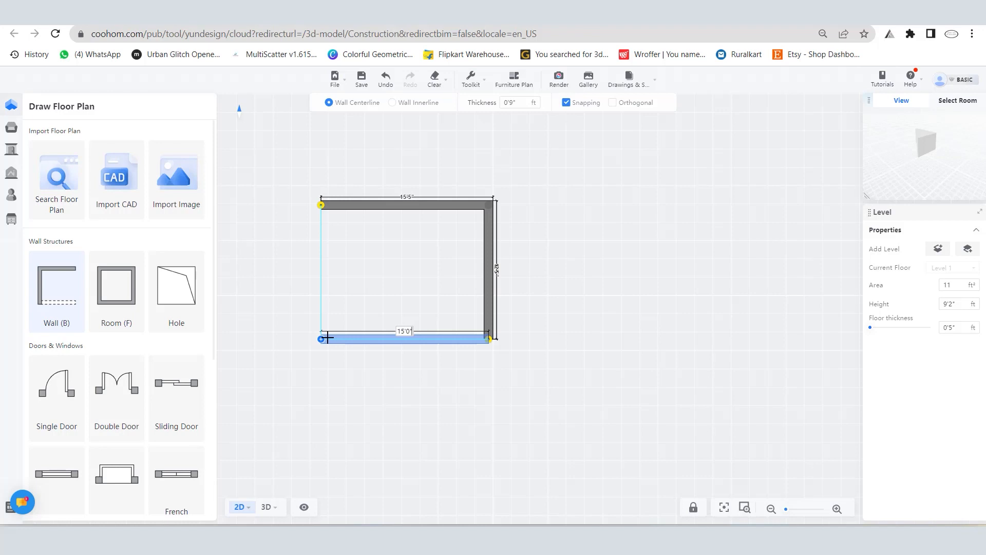
Step: Close the room outline by drawing the 15'0" bottom wall and the 12'0" left wall
left_click(320, 338)
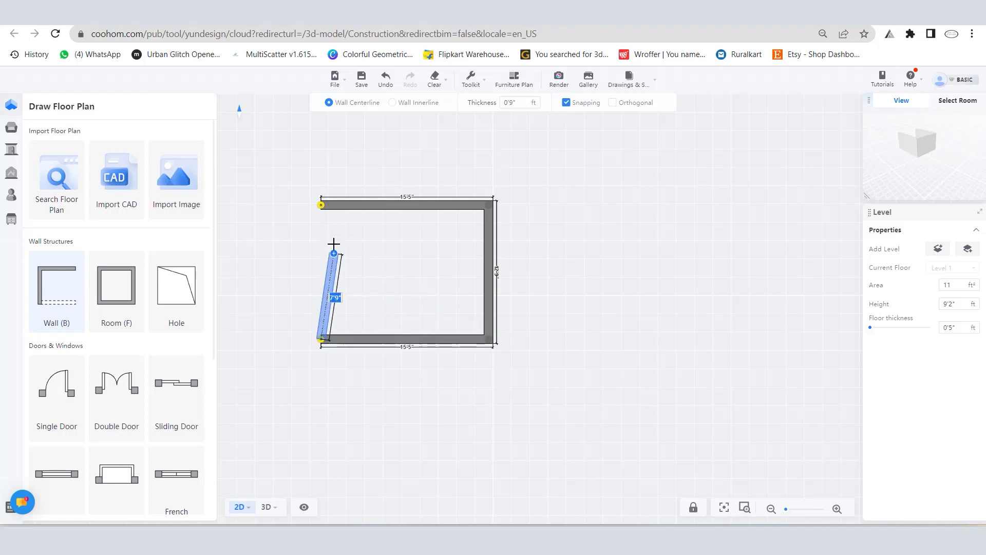
left_click(323, 204)
scroll(308, 313, "up", 3)
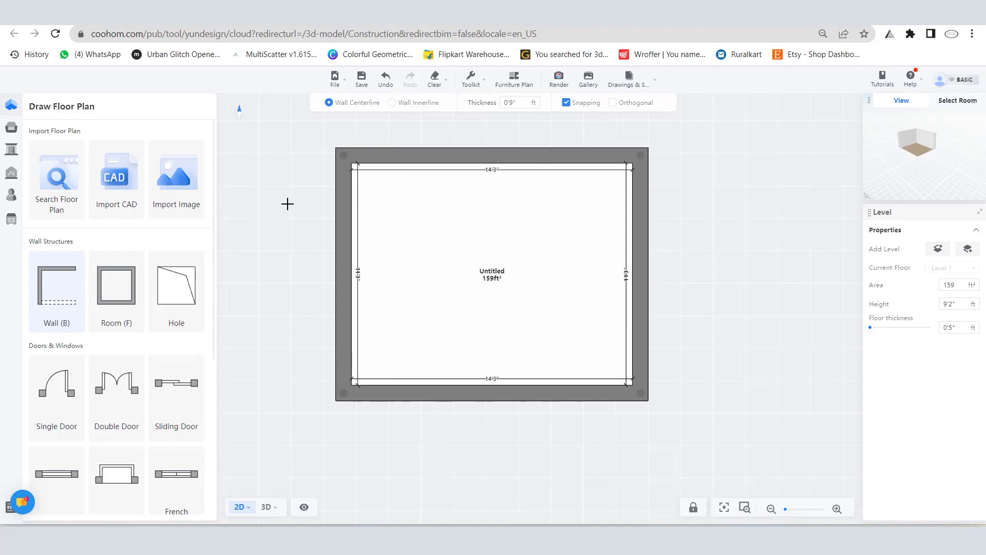
scroll(306, 257, "down", 1)
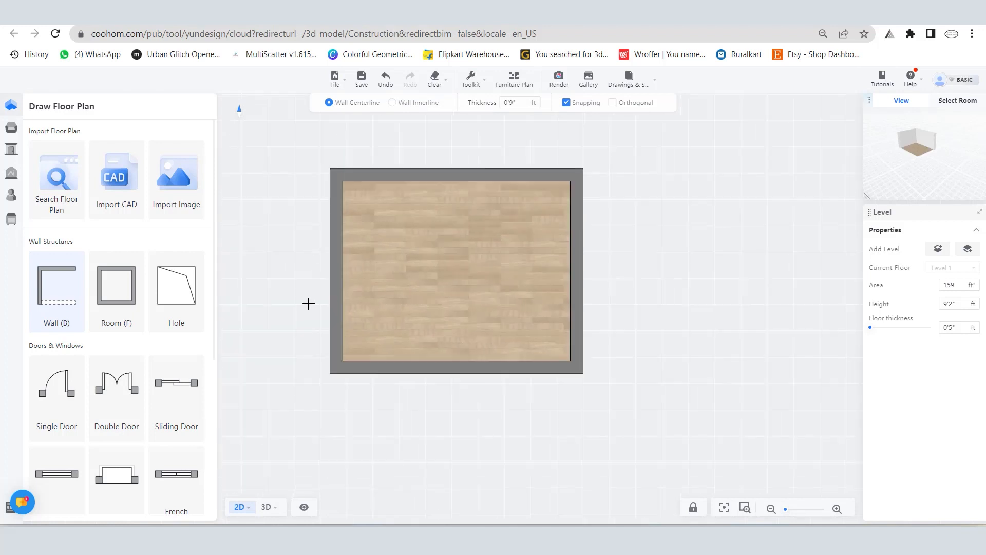
Step: Place a single door near the upper end of the room's left wall and flip it to swing into the room
left_click(60, 385)
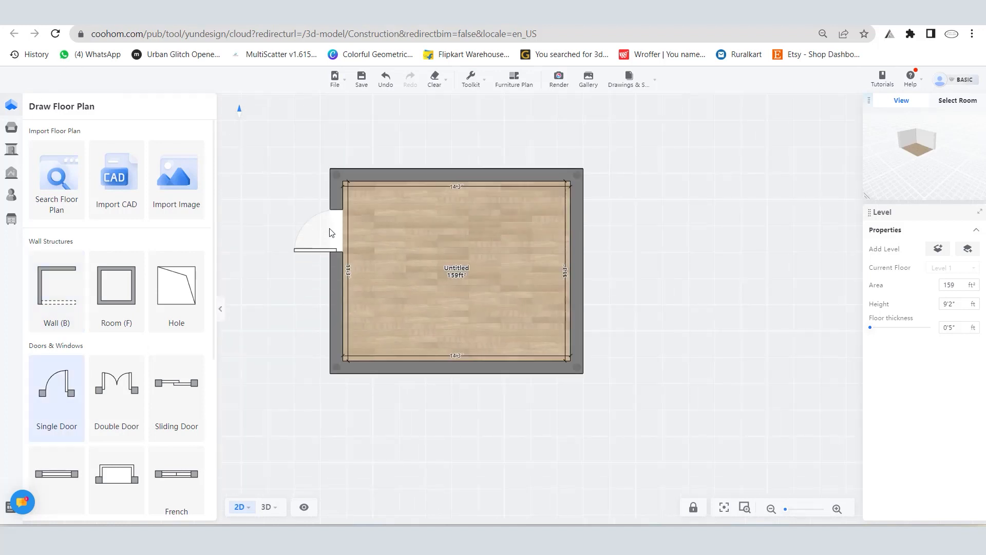
left_click(335, 212)
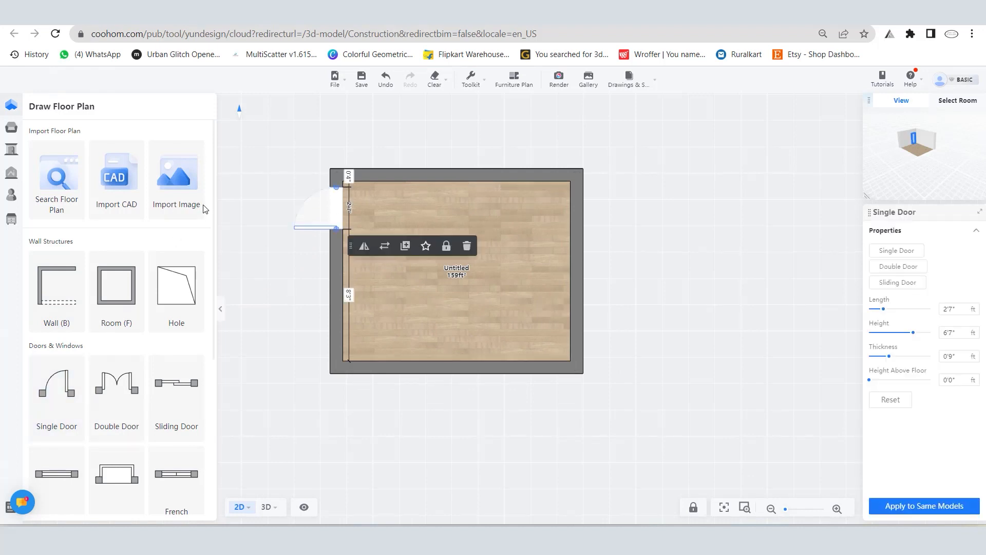
left_click(362, 247)
left_click(362, 250)
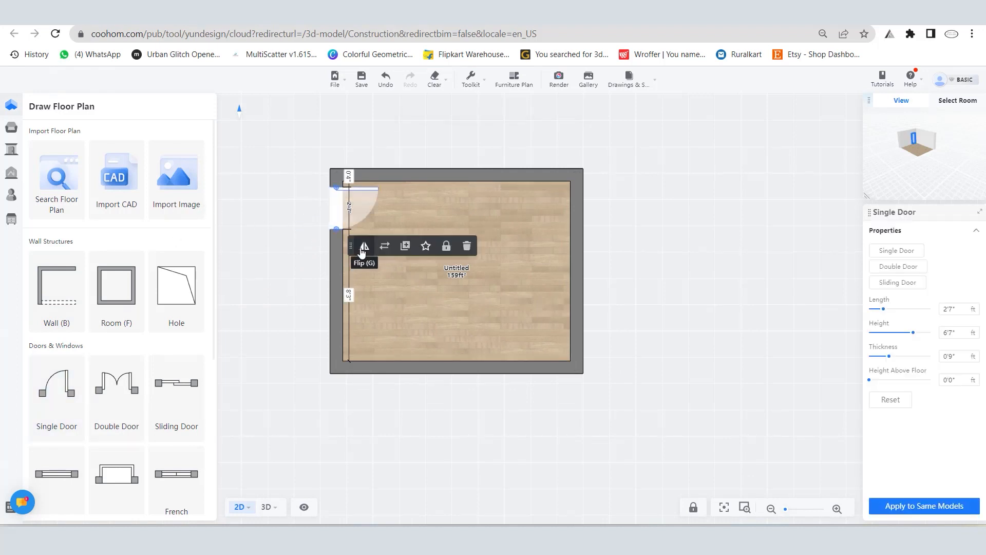
scroll(250, 232, "down", 1)
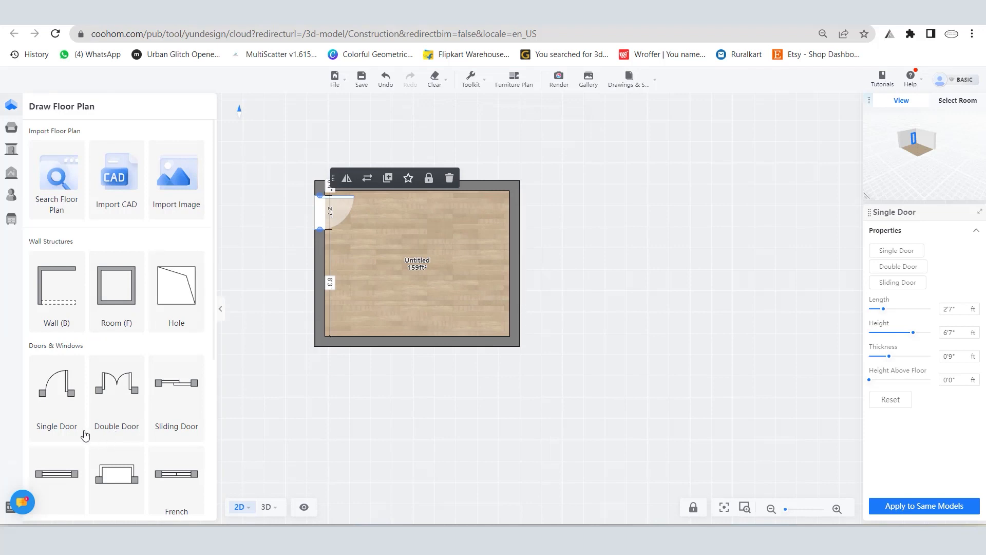
Step: Add a window below the door on the room's left wall and stretch it to a length of about 5'9"
scroll(86, 373, "down", 3)
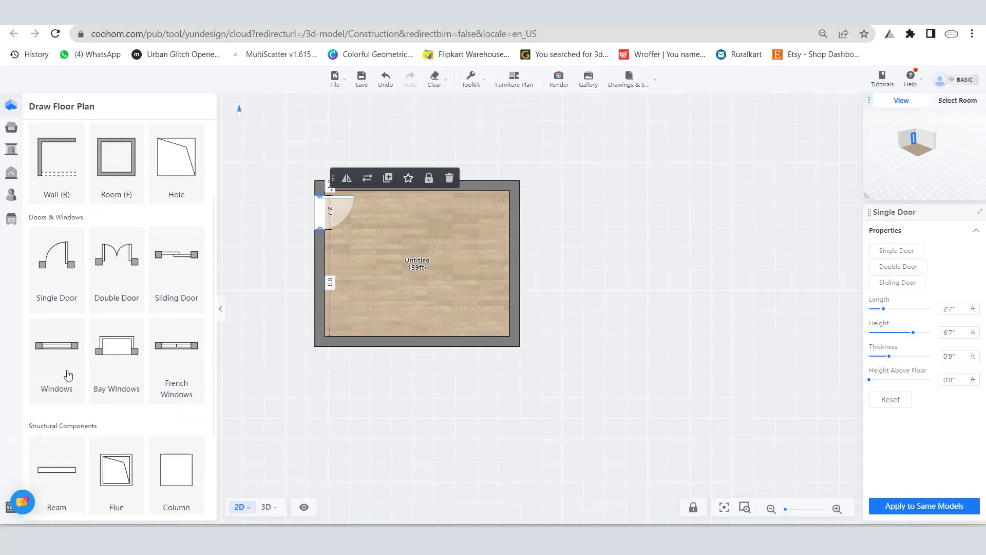
left_click(68, 376)
left_click(346, 282)
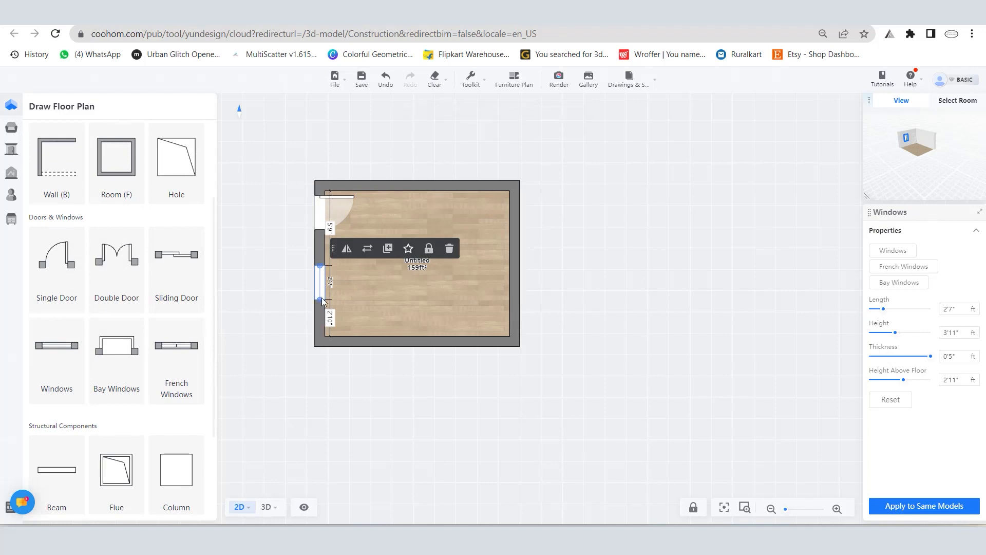
left_click_drag(322, 298, 320, 351)
left_click_drag(321, 273, 322, 273)
left_click(322, 289)
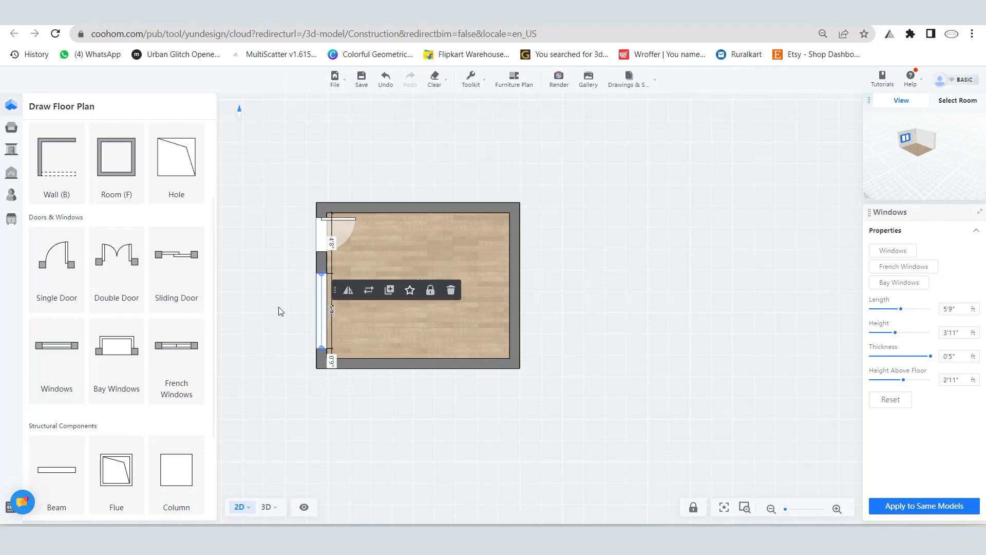
left_click(588, 282)
scroll(588, 282, "down", 1)
scroll(369, 266, "up", 1)
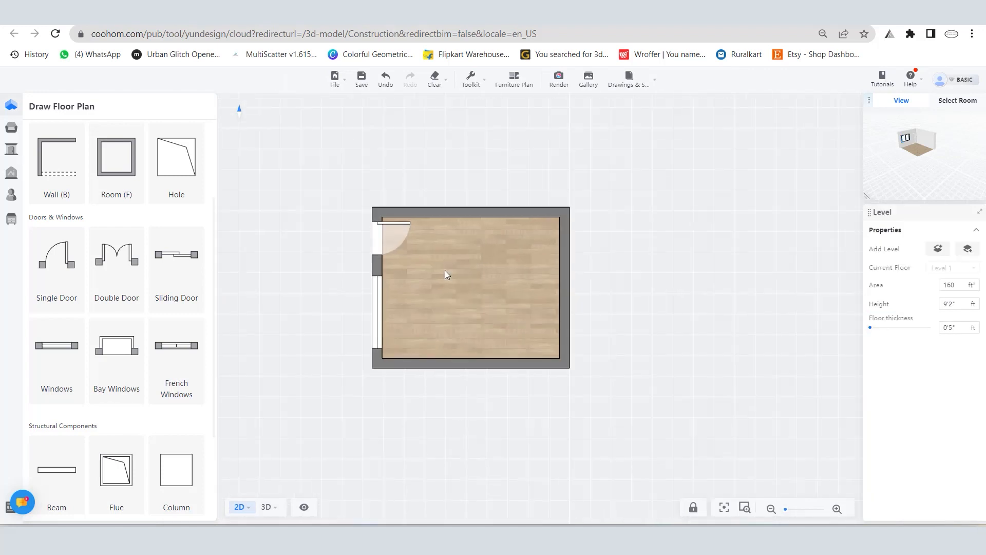
scroll(439, 275, "up", 1)
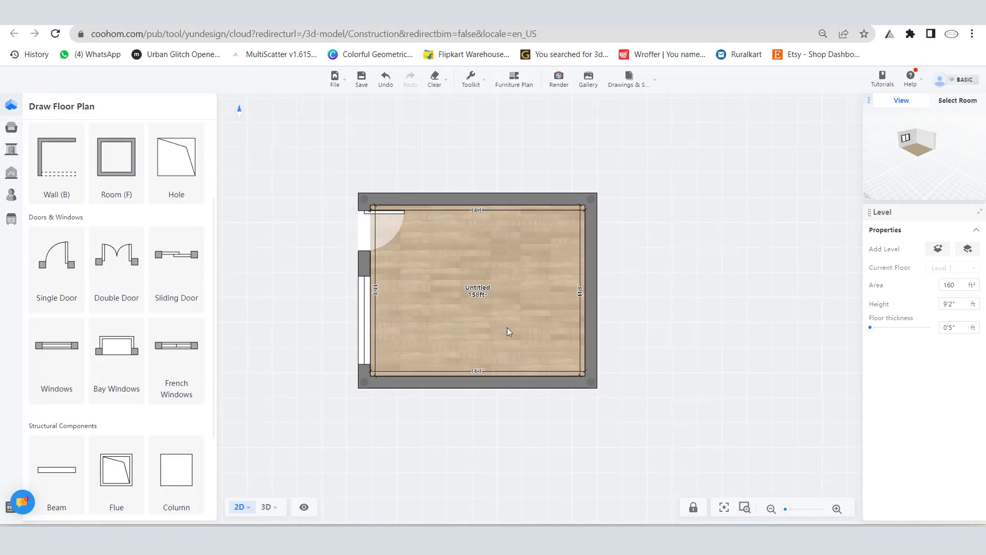
Step: Open the single-room AI templates, dismiss the room choice and browse the template list
mouse_move(8, 94)
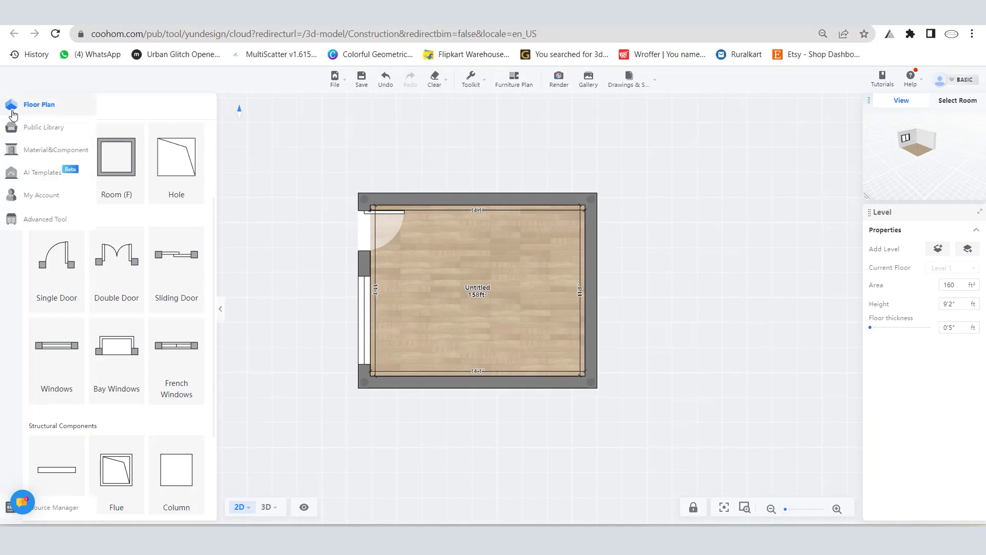
left_click(43, 173)
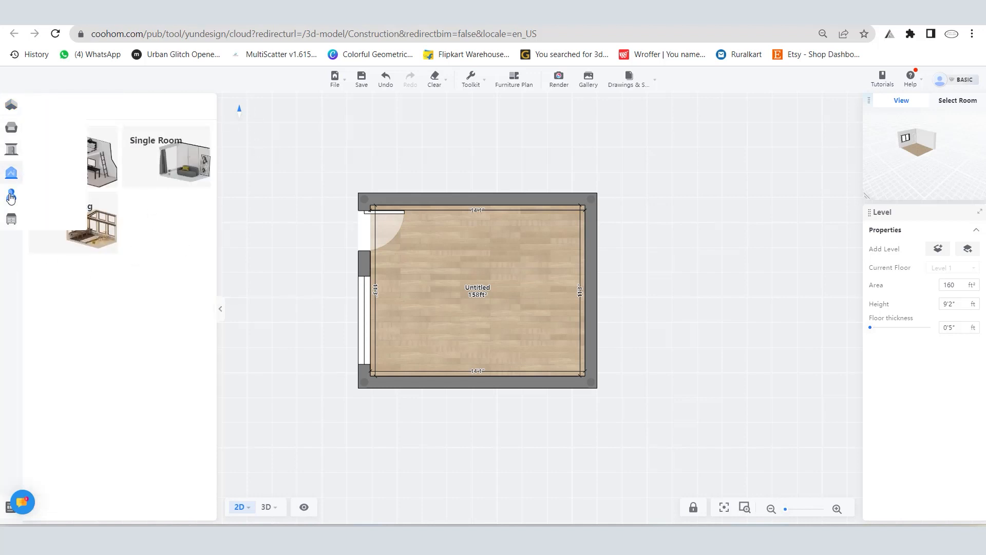
left_click(159, 157)
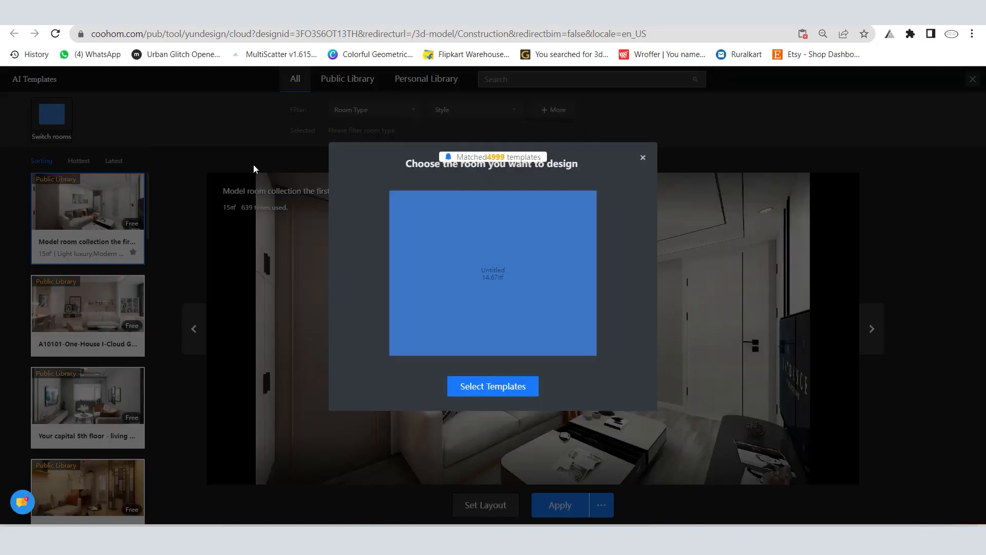
left_click(642, 158)
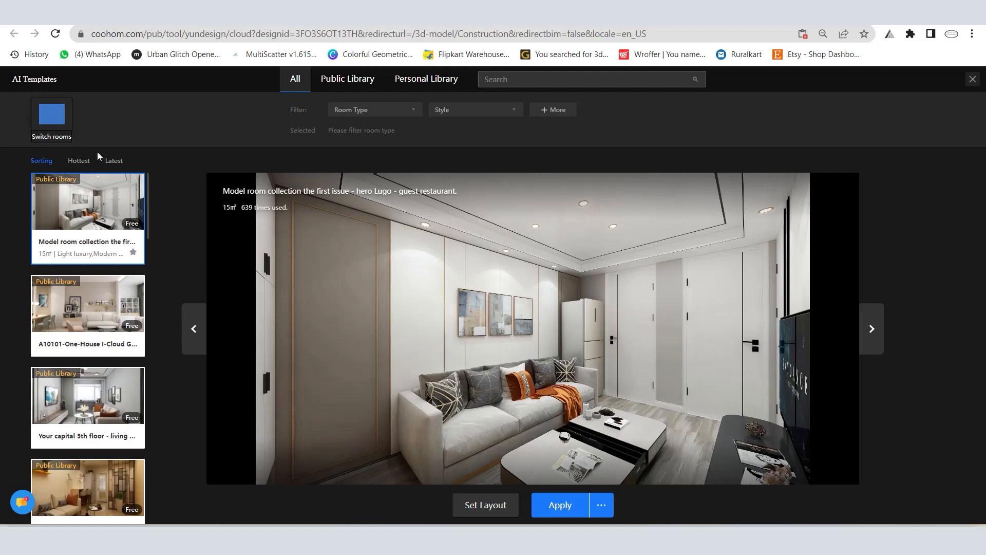
scroll(93, 422, "down", 8)
scroll(93, 308, "up", 8)
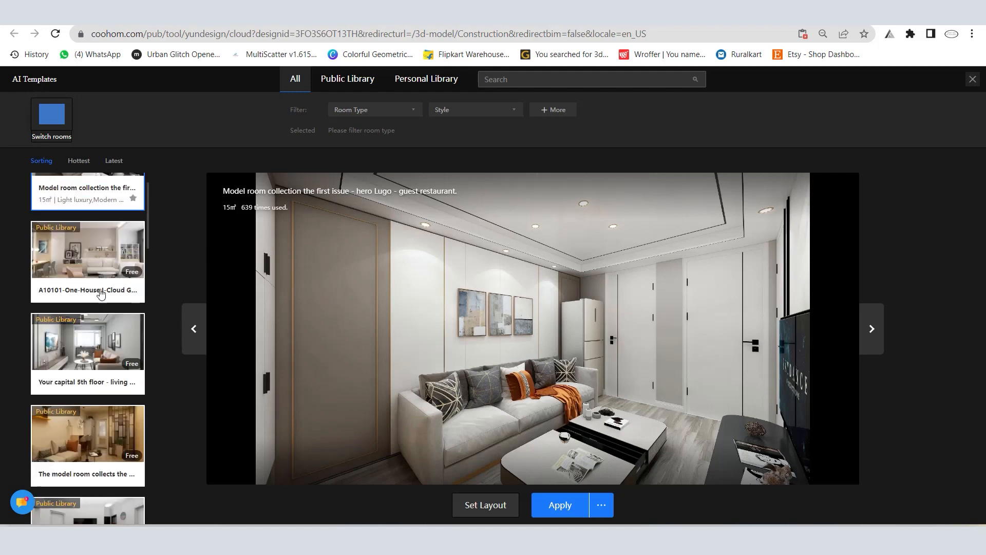
Step: Filter the templates by Bedroom, 10~15㎡ and Nordic style, and apply "Nordic Style Series 4-Master Bedroom" to the room
left_click(386, 111)
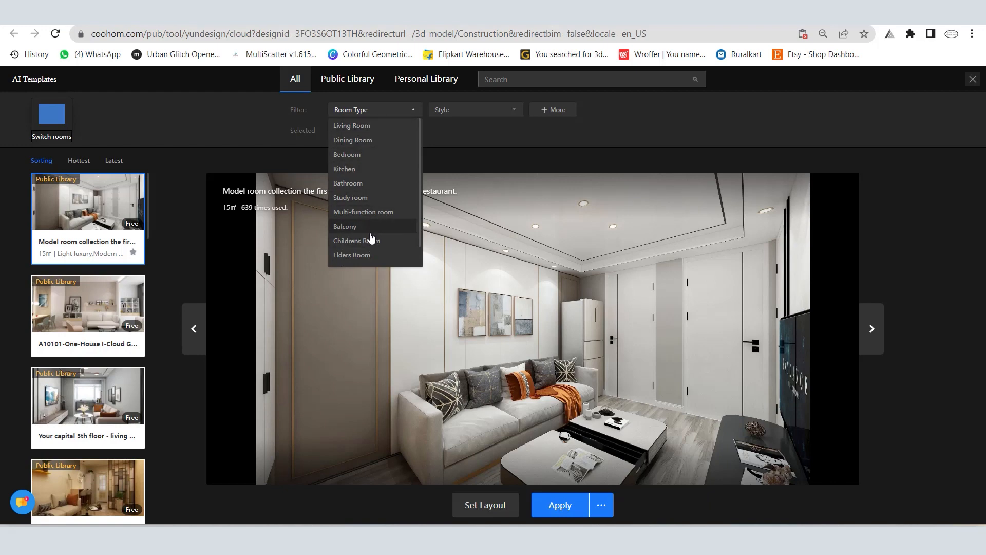
left_click(347, 154)
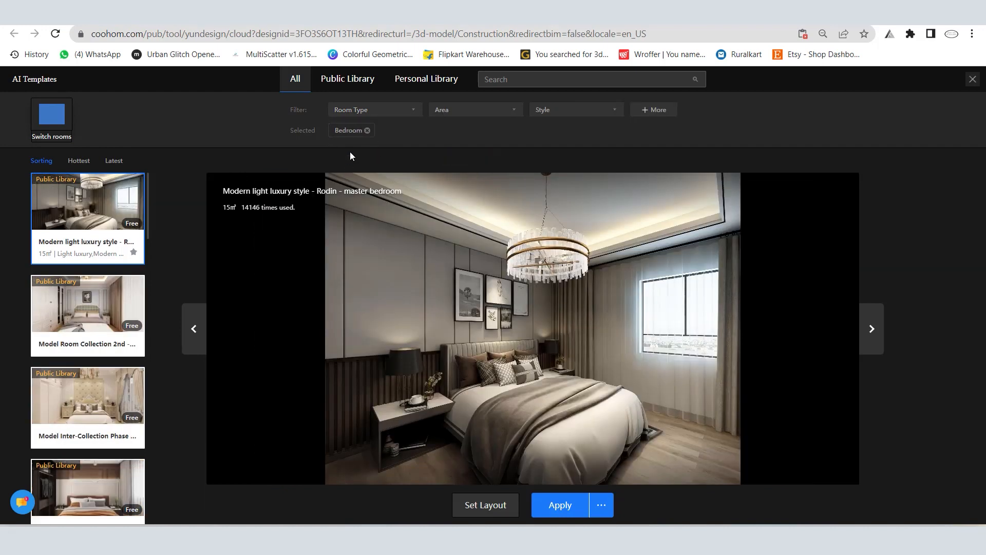
left_click(437, 112)
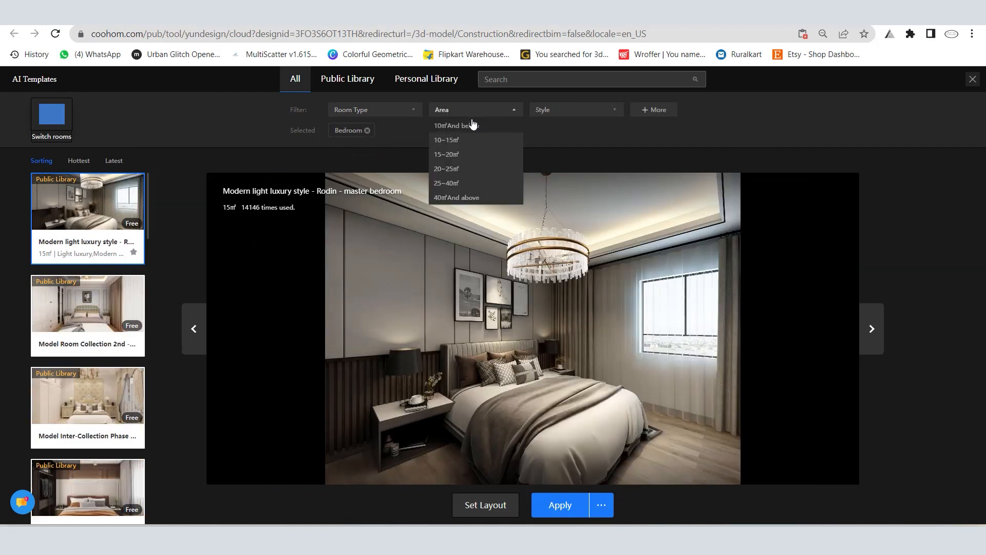
left_click(465, 140)
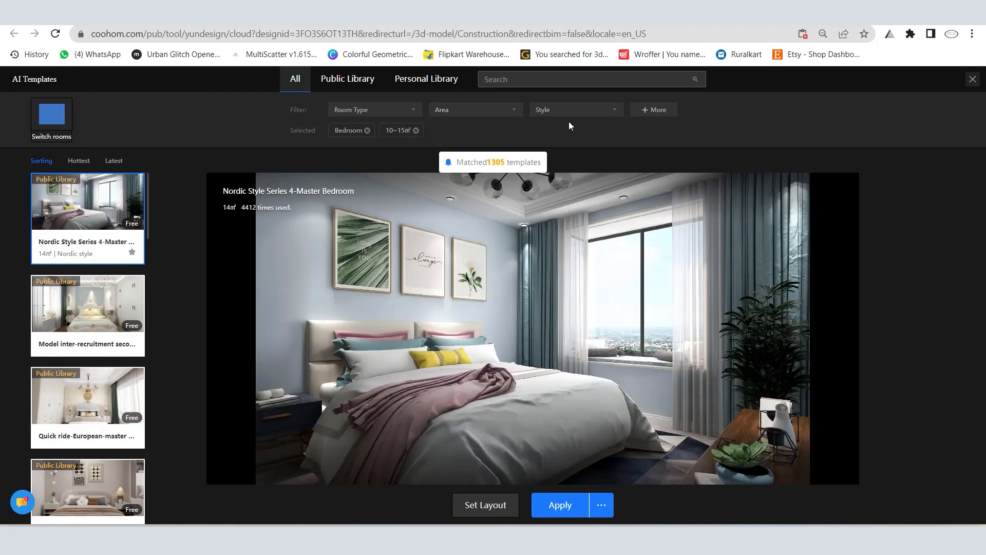
left_click(580, 109)
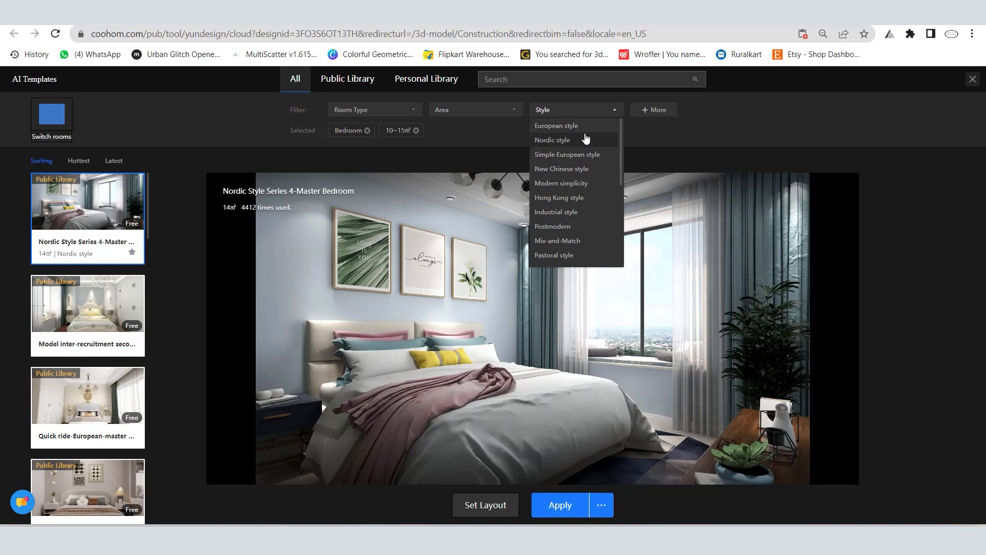
left_click(558, 140)
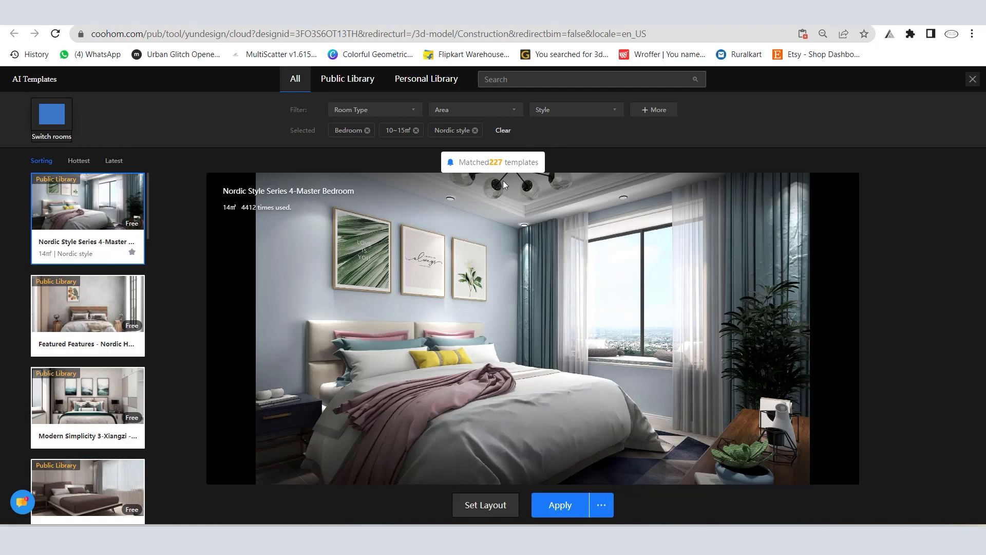
left_click(555, 510)
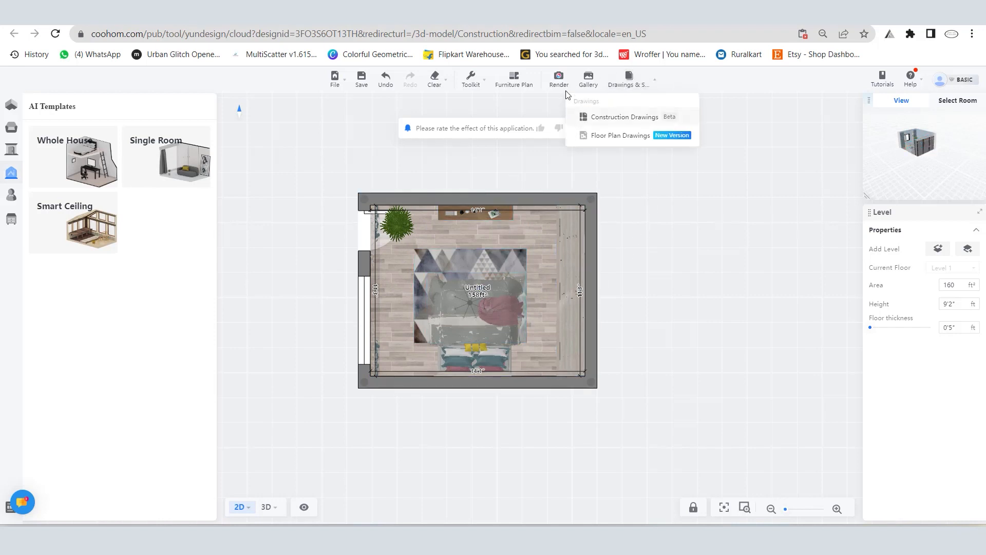
Step: Open the render view and place the camera near the wall opposite the bed, facing the headboard and the three pictures
left_click(559, 77)
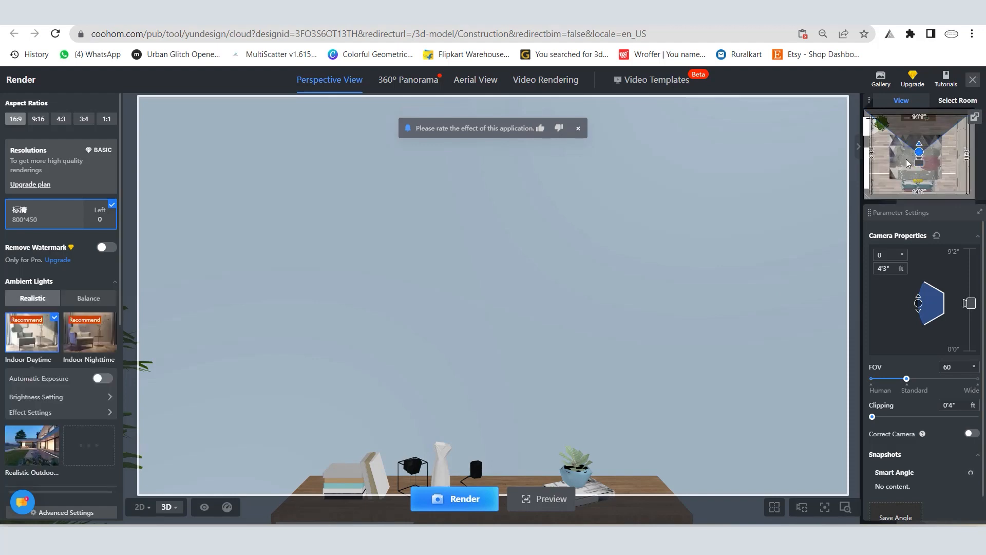
left_click_drag(908, 163, 918, 209)
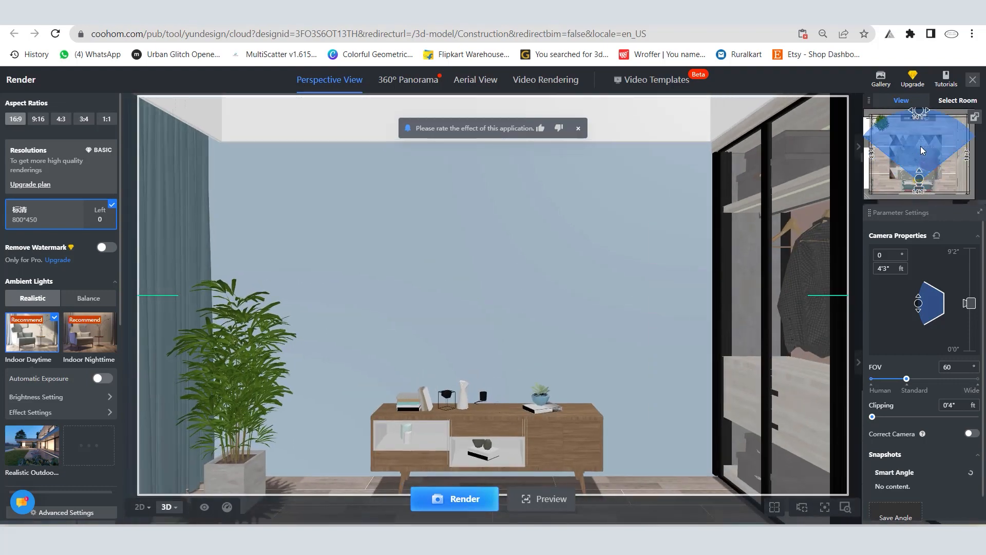
left_click_drag(920, 110, 882, 155)
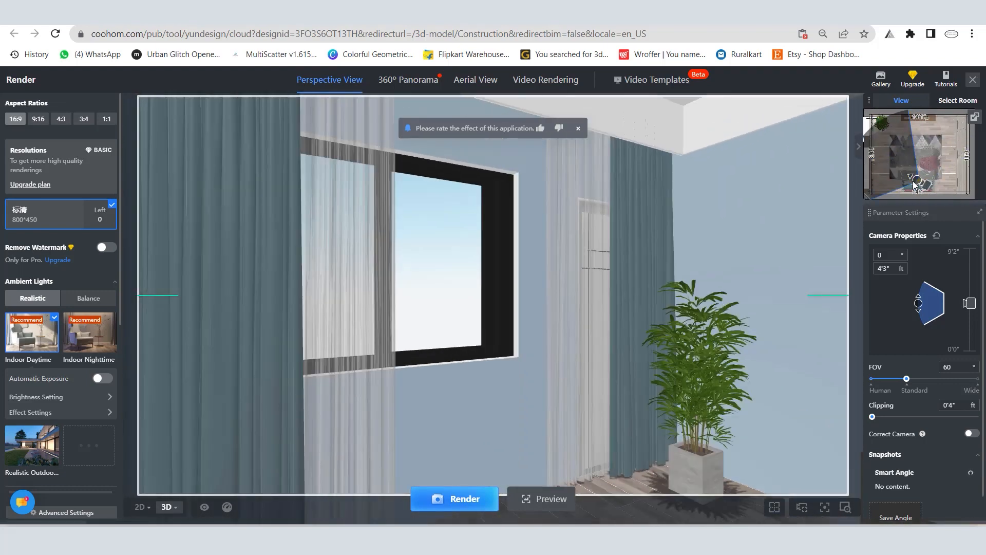
left_click_drag(926, 183, 930, 125)
scroll(930, 136, "down", 6)
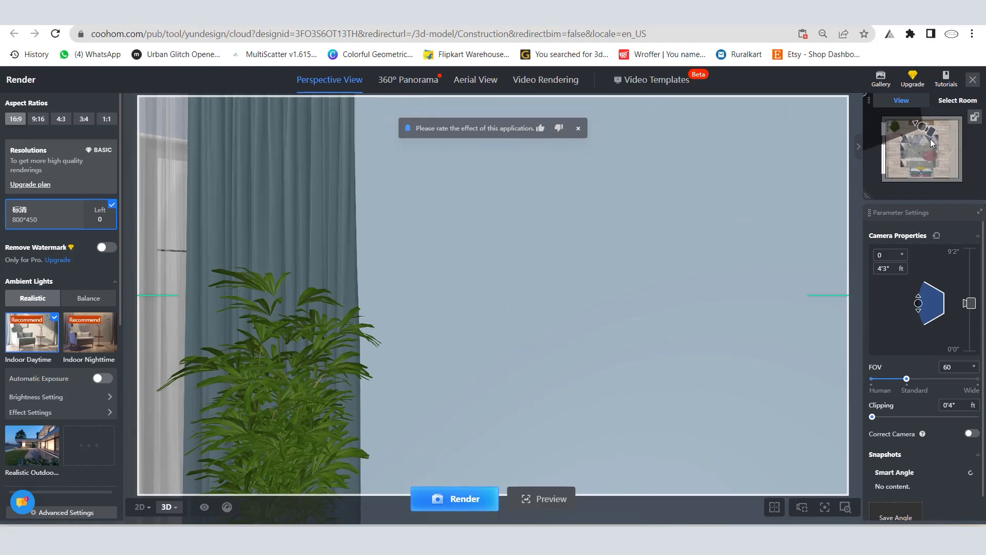
left_click_drag(869, 101, 876, 125)
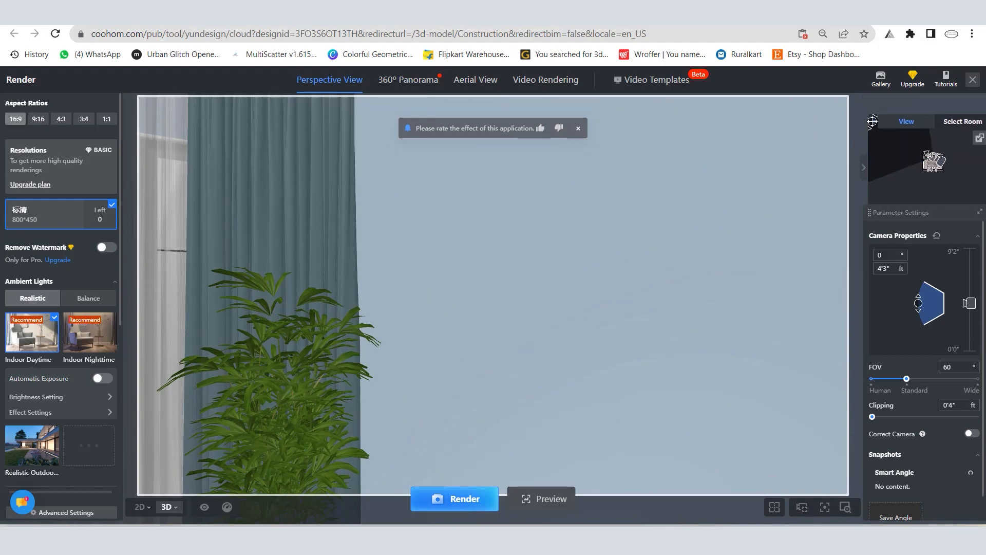
scroll(916, 123, "up", 3)
mouse_move(889, 118)
left_mouse_down()
mouse_move(889, 137)
mouse_move(953, 186)
mouse_move(945, 193)
left_mouse_up()
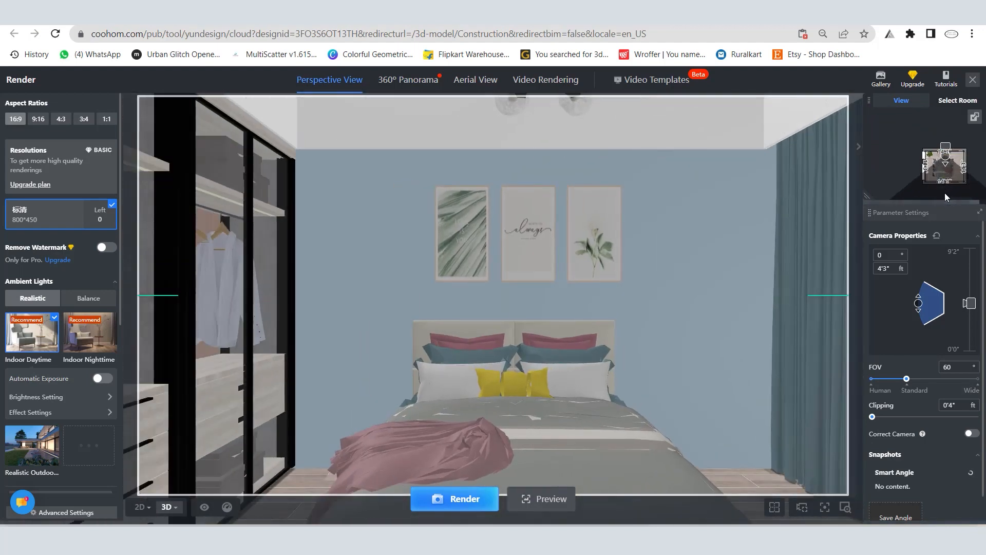
scroll(910, 137, "down", 2)
scroll(947, 149, "up", 3)
scroll(909, 140, "up", 6)
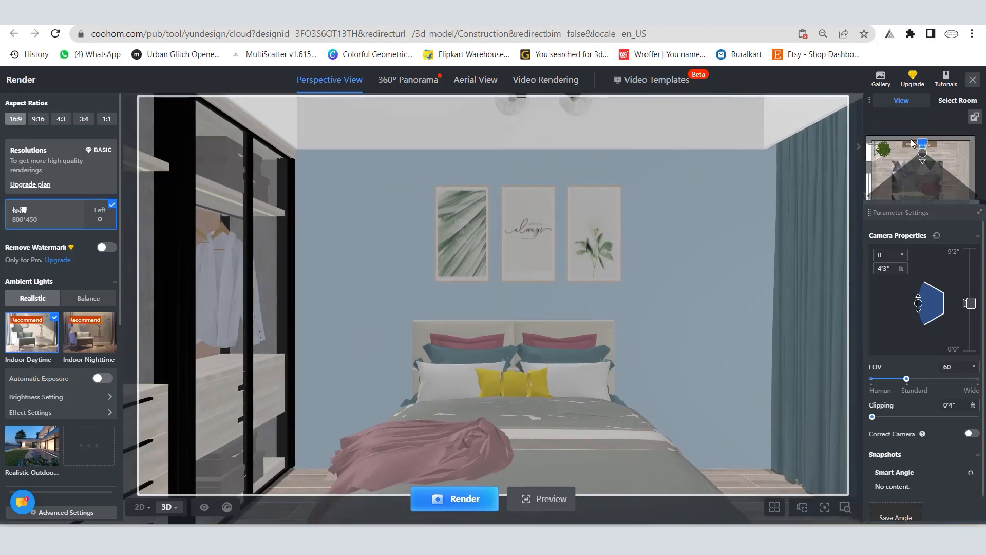
Step: Fine-tune the camera position in front of the bed, with a camera height of 3'4" and a FOV of 73
left_click_drag(926, 151, 918, 140)
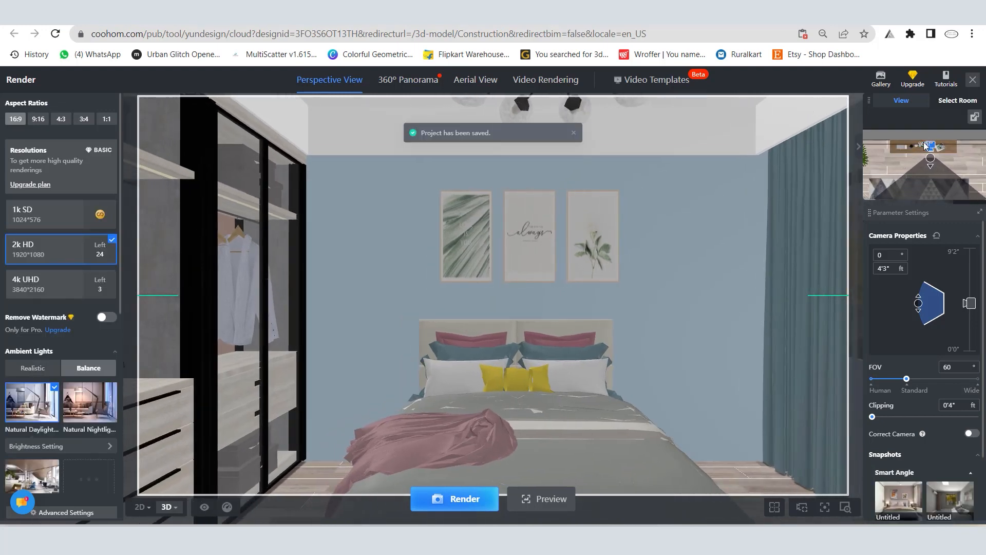
left_click_drag(918, 144, 920, 148)
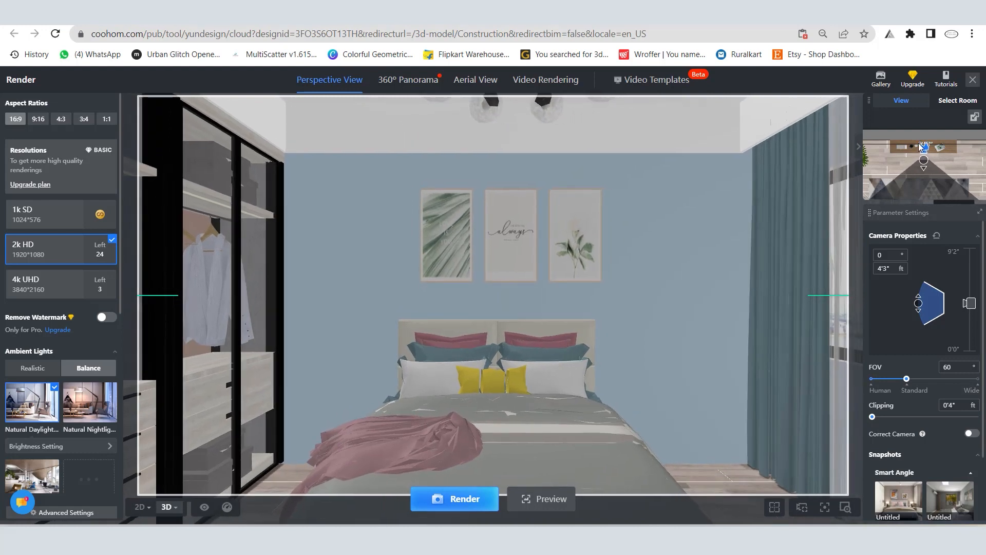
left_click_drag(970, 304, 983, 327)
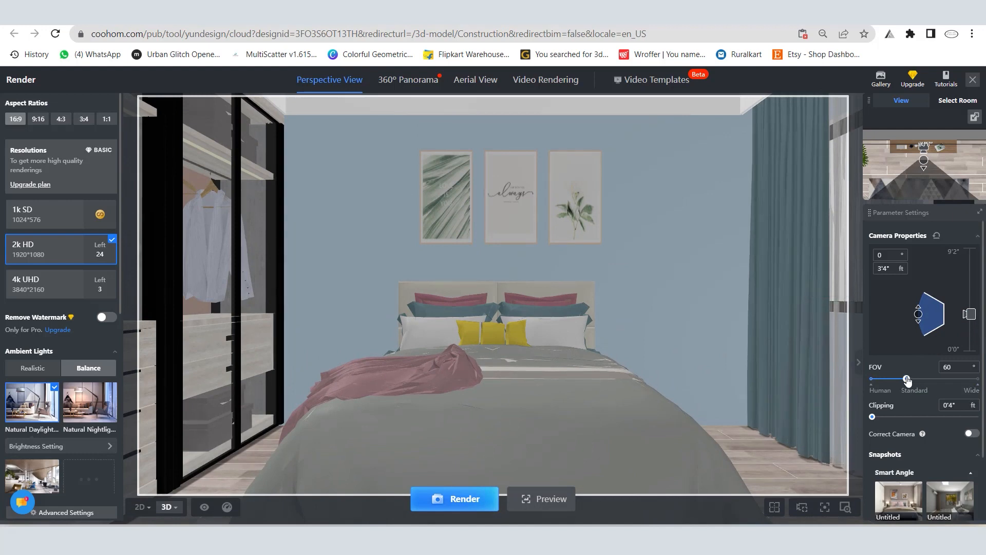
mouse_move(907, 380)
left_mouse_down()
mouse_move(928, 385)
mouse_move(921, 379)
left_mouse_up()
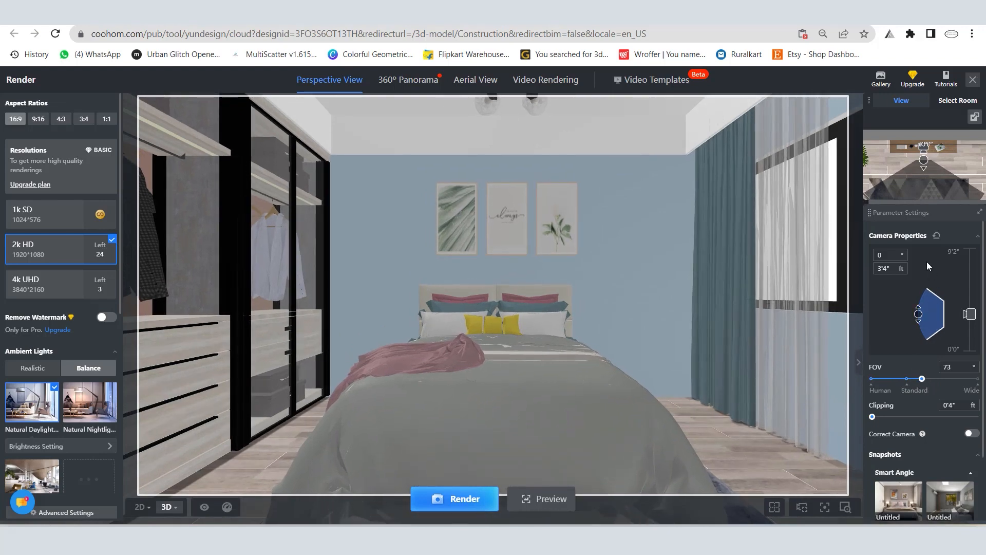
Step: Render the bedroom's perspective view at 2k HD and check the render job in the gallery
left_click(472, 502)
mouse_move(880, 77)
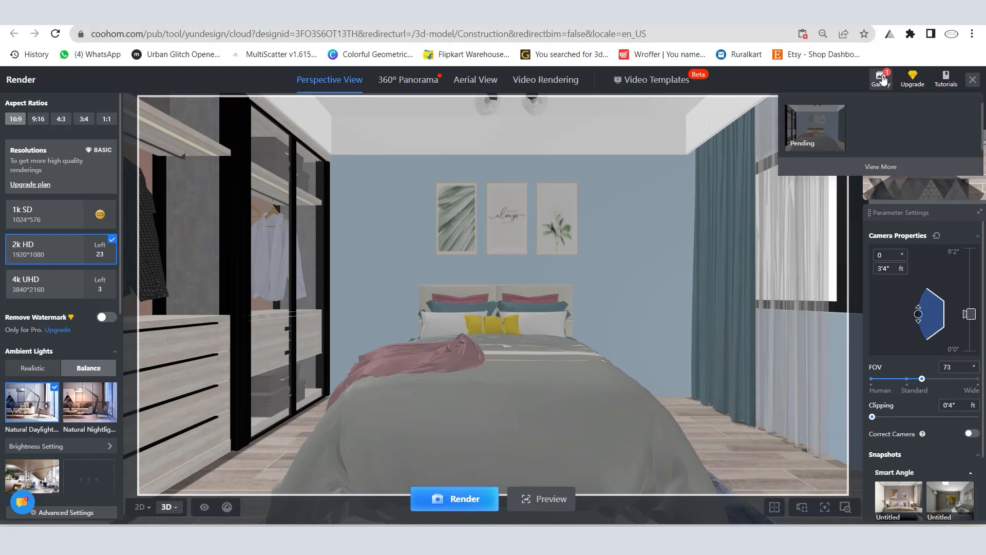
left_click(881, 78)
mouse_move(155, 148)
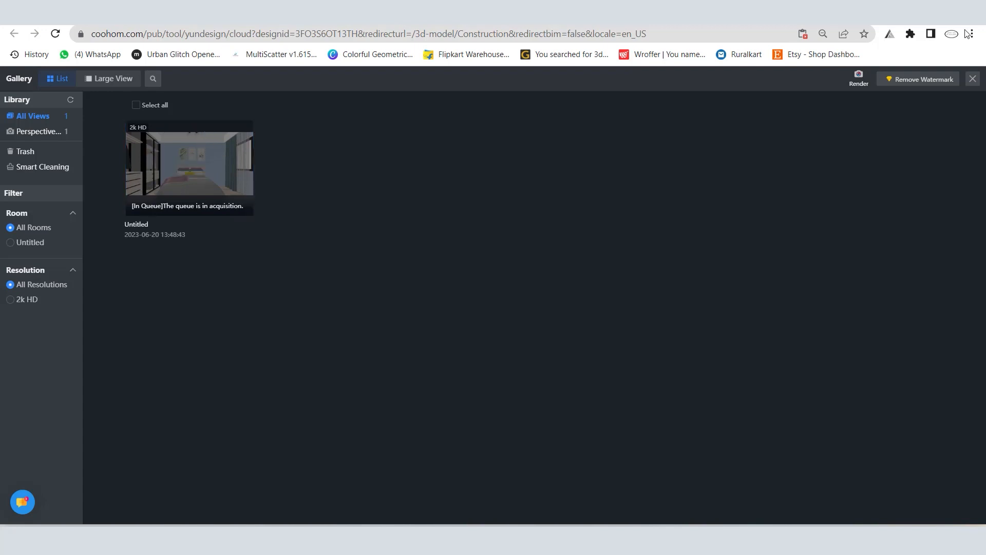
left_click(972, 80)
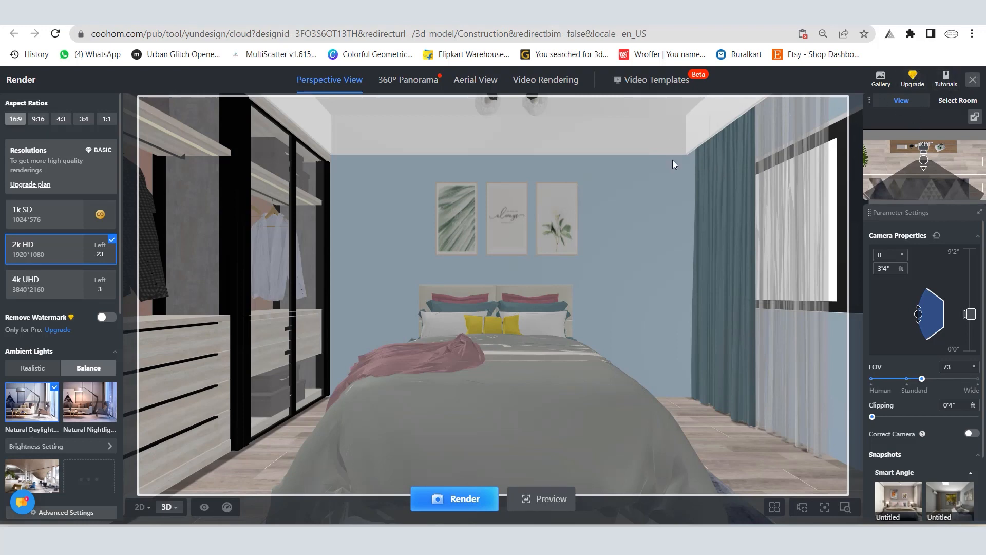
scroll(457, 241, "up", 5)
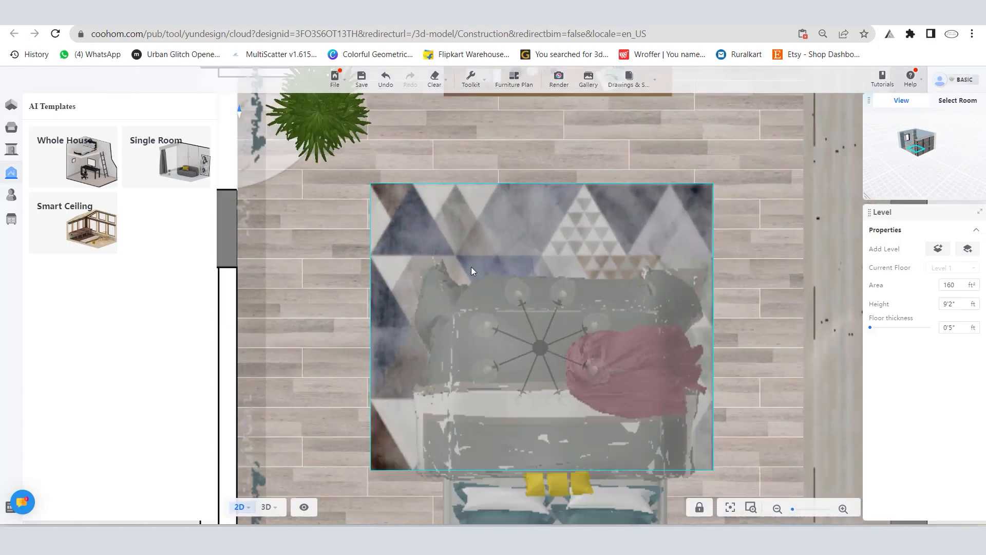
scroll(471, 266, "down", 5)
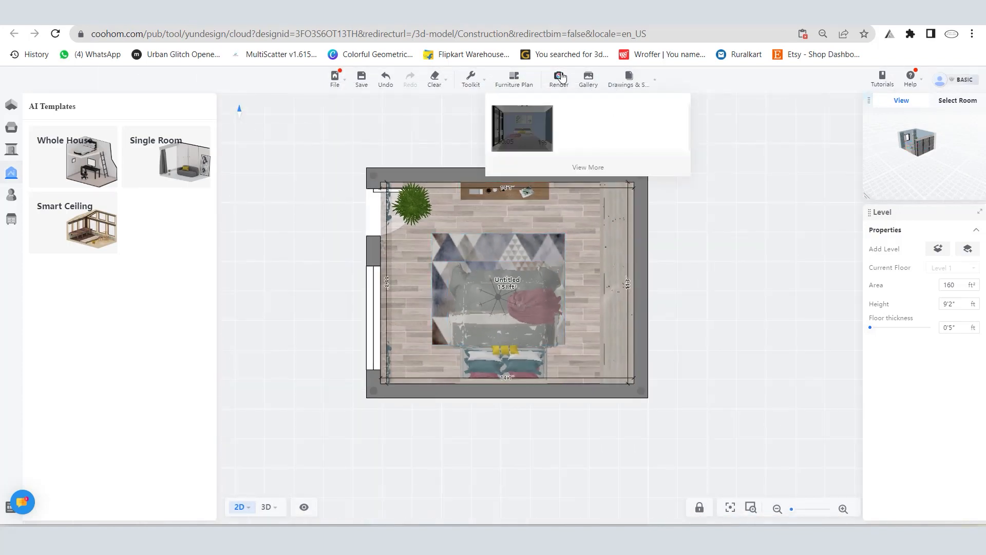
left_click(559, 81)
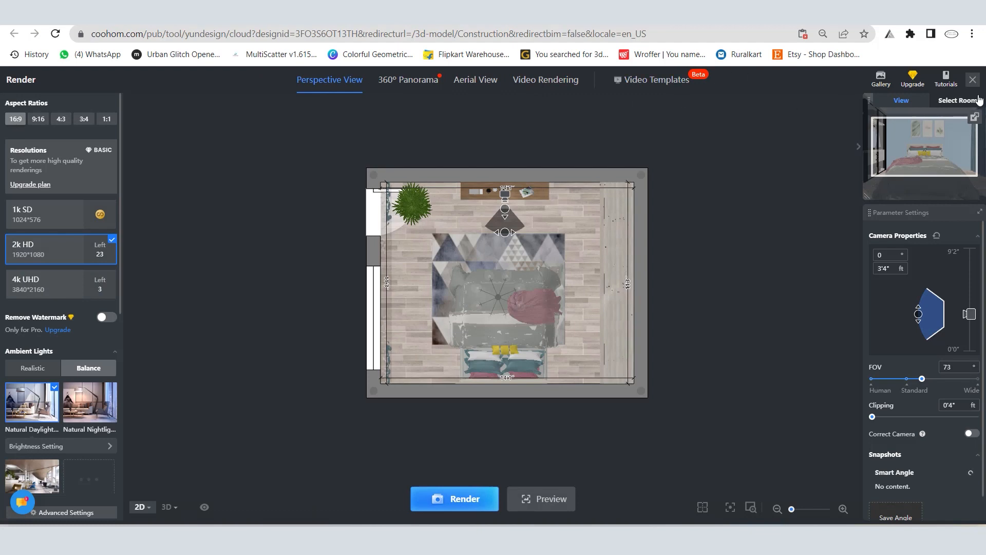
left_click(974, 81)
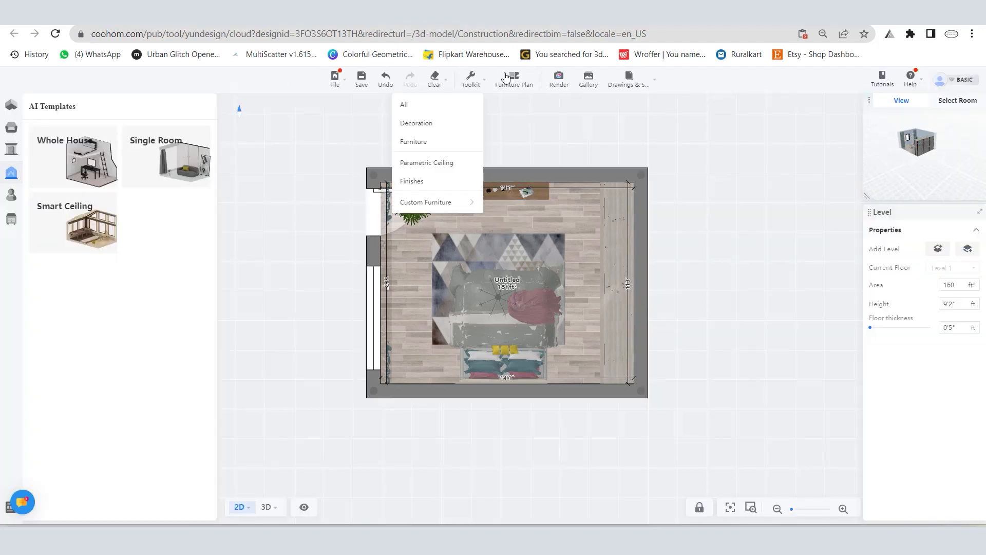
Step: Check the bedroom render's progress in the gallery and return to the 2D floor plan
left_click(593, 82)
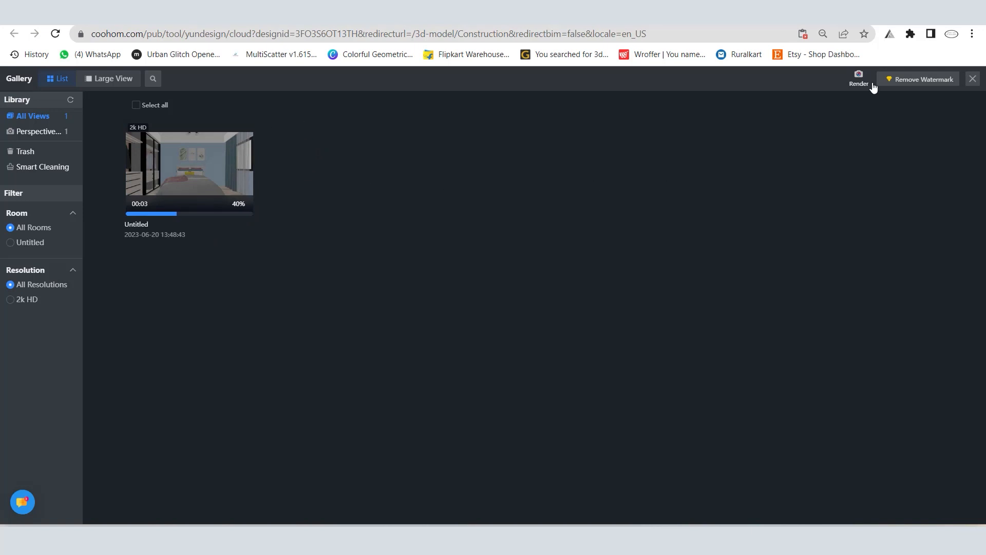
left_click(973, 79)
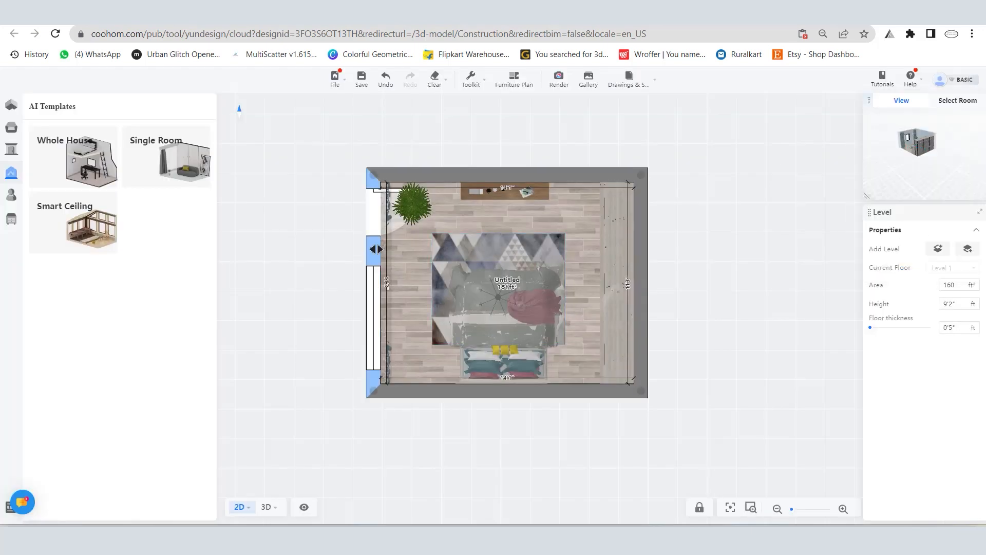
scroll(446, 201, "down", 5)
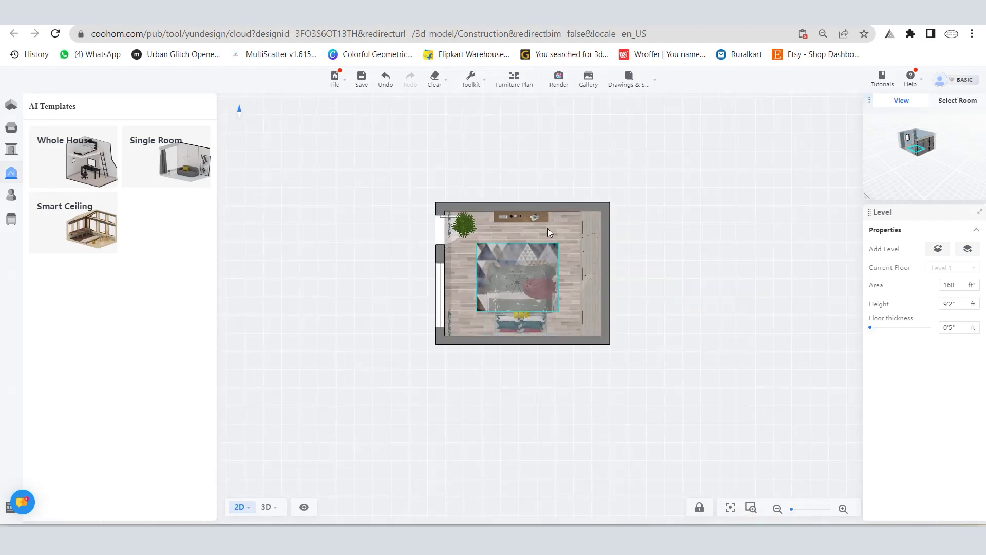
scroll(585, 252, "up", 2)
scroll(548, 223, "up", 3)
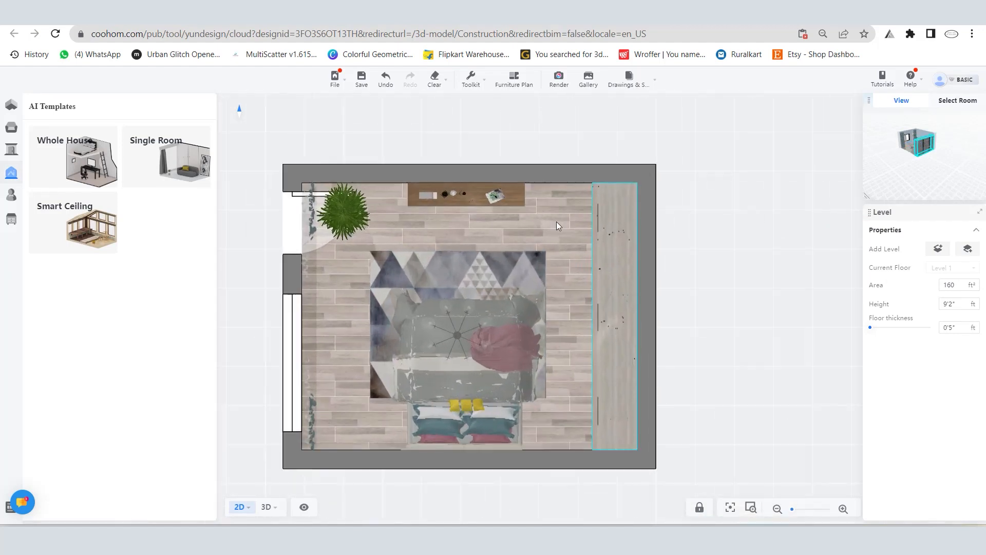
scroll(565, 213, "down", 3)
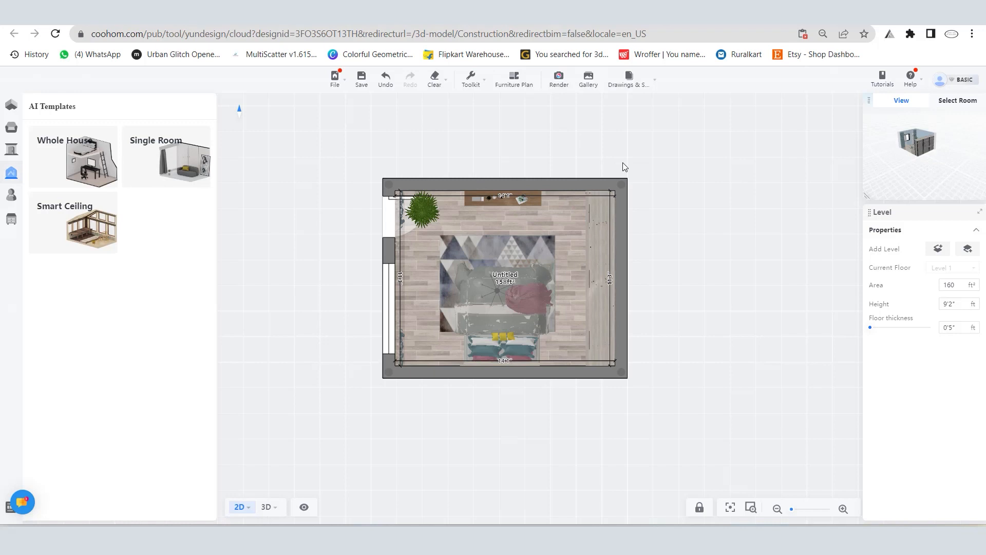
Step: View the finished 2k HD bedroom render from the gallery at large size, download it and open the downloaded JPG
left_click(589, 78)
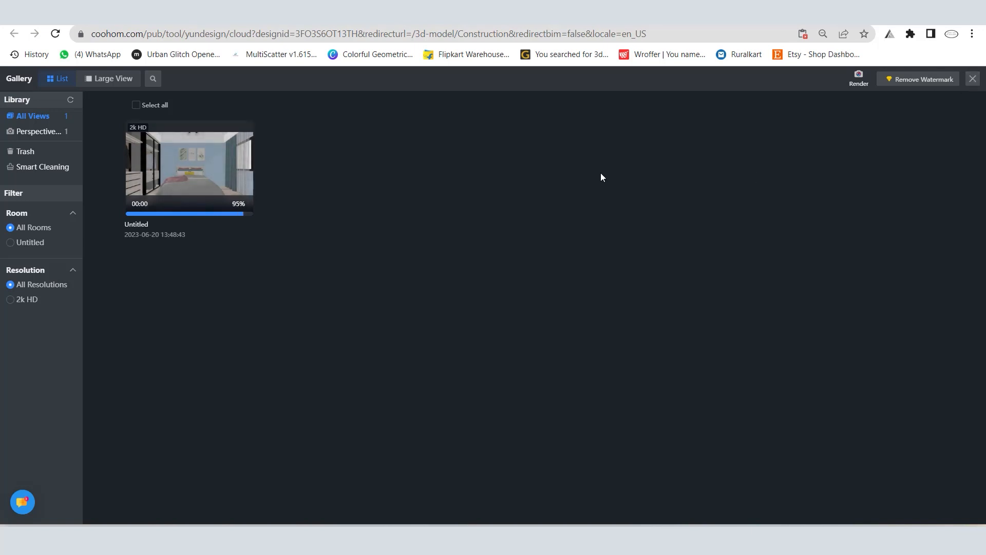
mouse_move(193, 152)
left_click(250, 180)
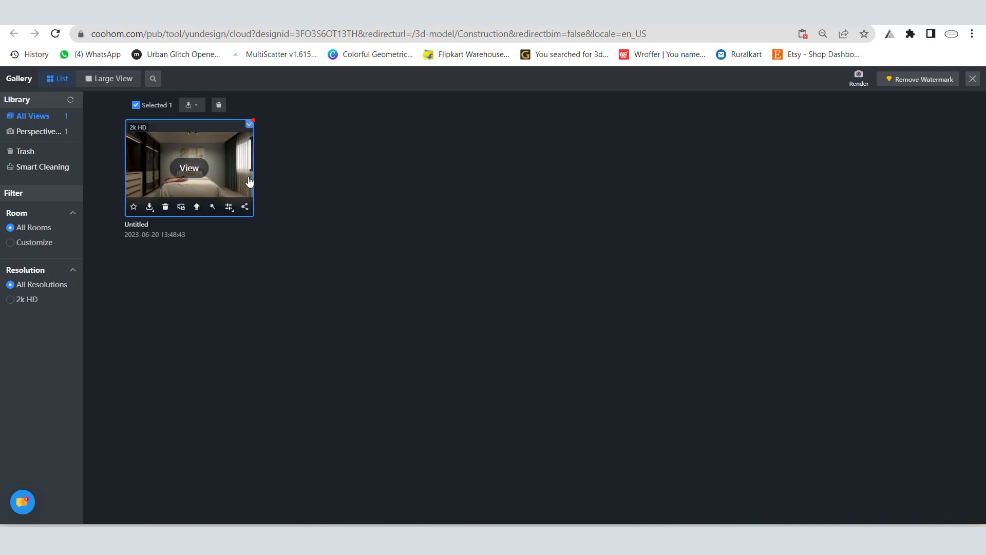
left_click(189, 168)
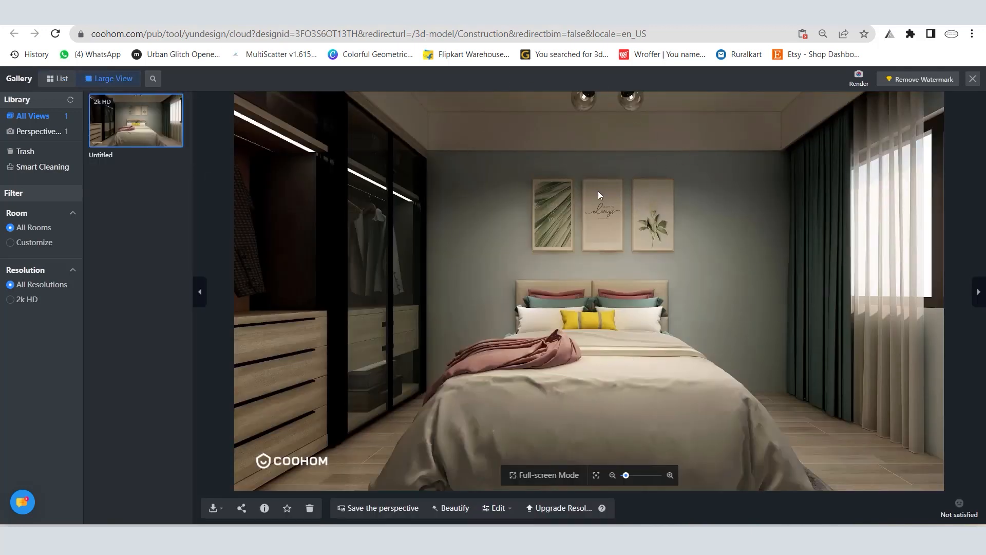
left_click(212, 508)
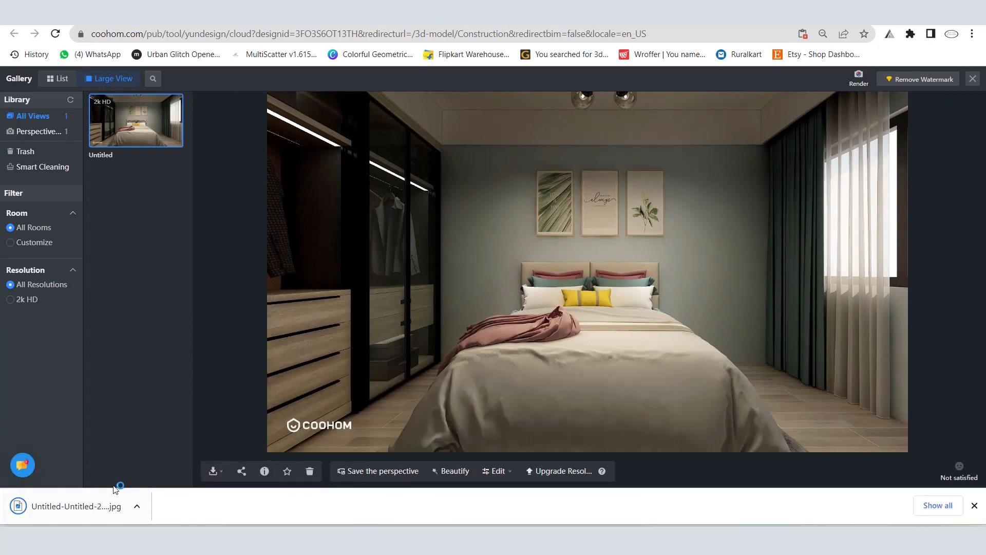
left_click(67, 507)
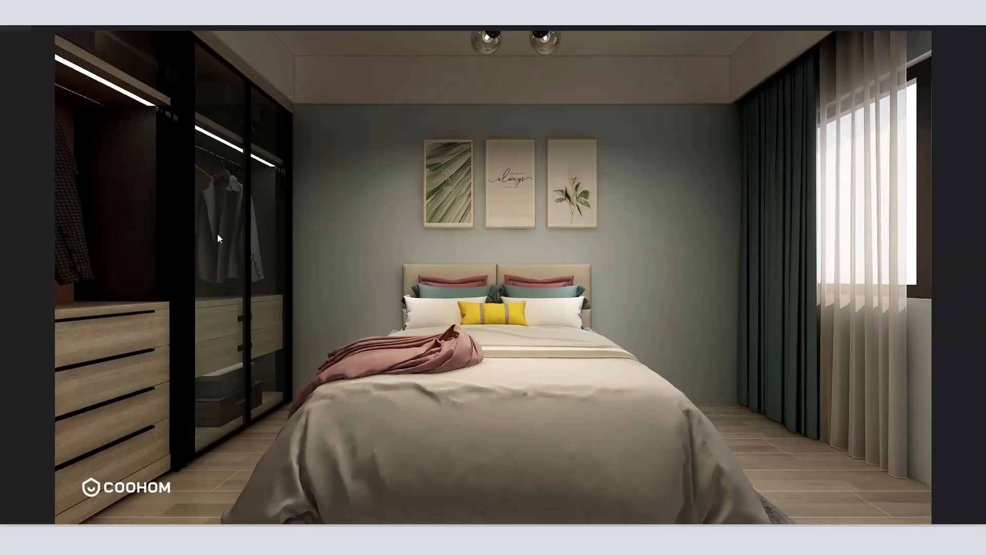